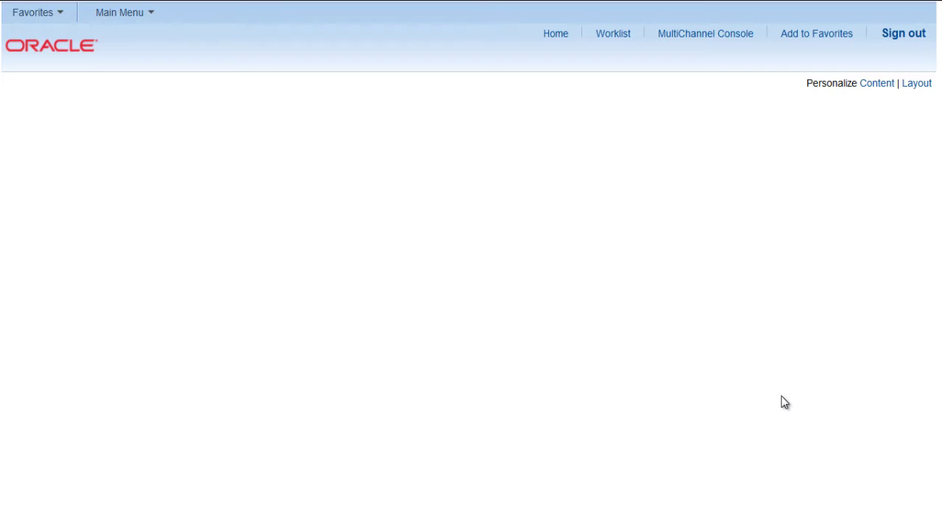
# Go to Query Manager through Main Menu > Reporting Tools > Query.
pyautogui.click(146, 15)
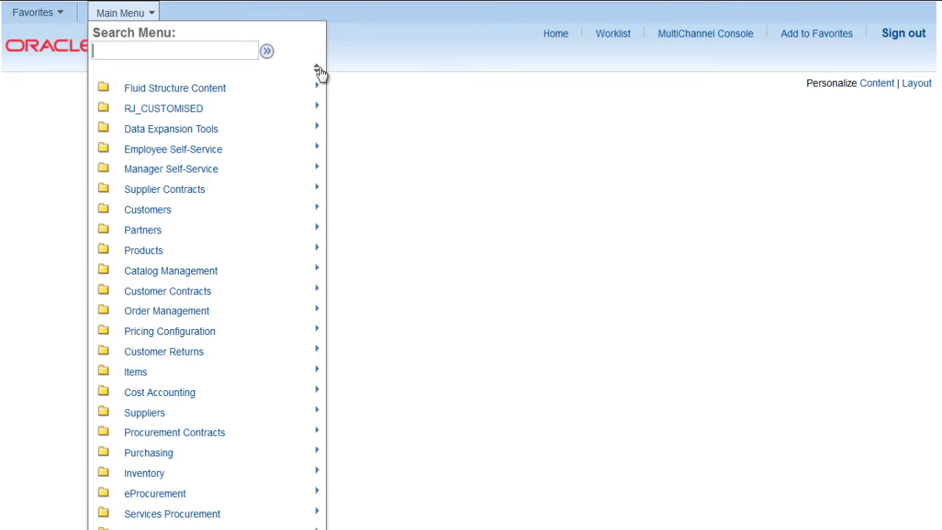
pyautogui.scroll(-3, 267, 435)
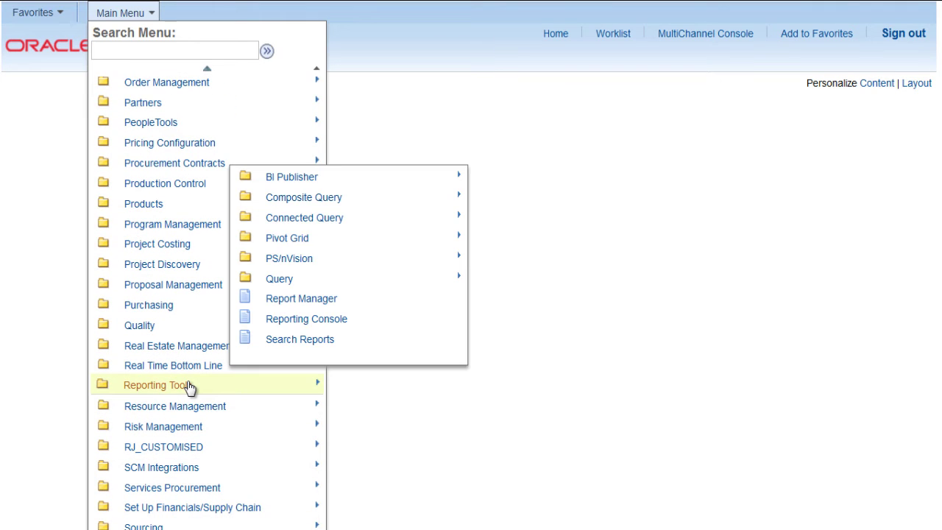
pyautogui.moveTo(280, 279)
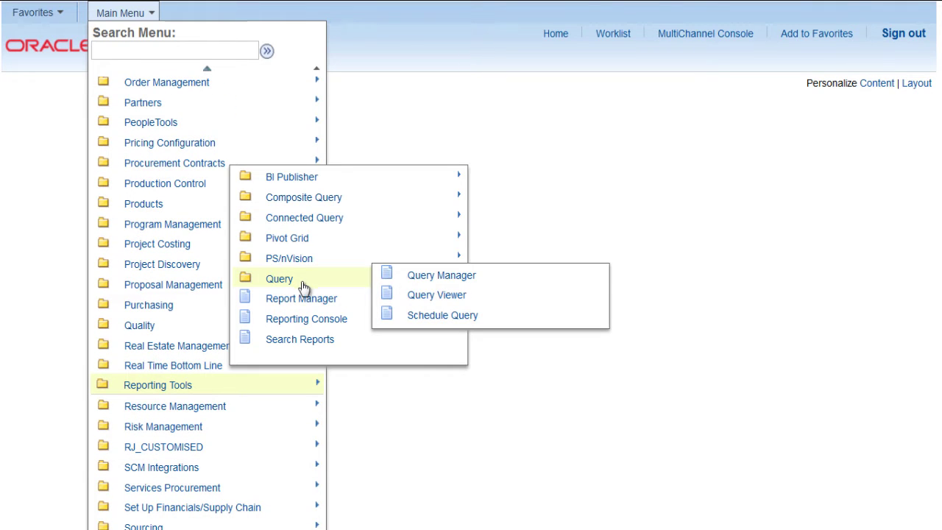
pyautogui.click(410, 276)
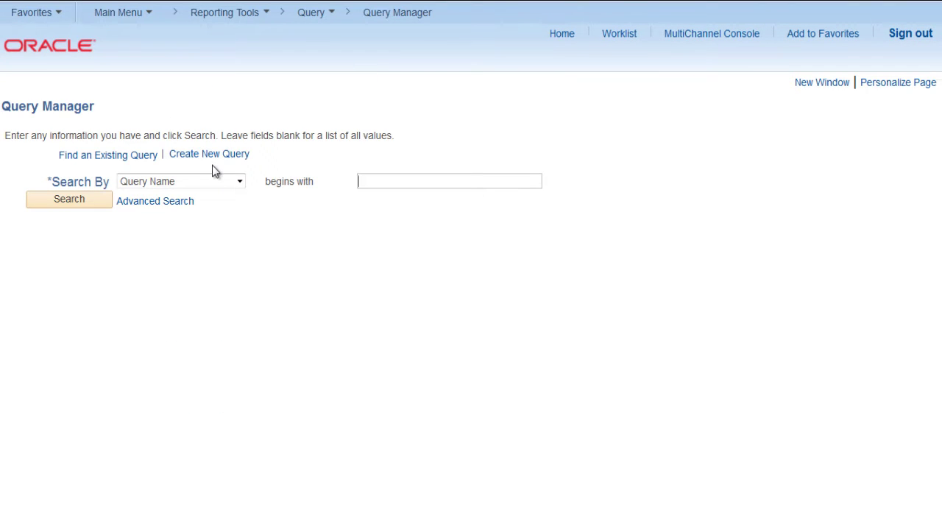
# Start a new query and add the LEDGER record to it.
pyautogui.click(215, 156)
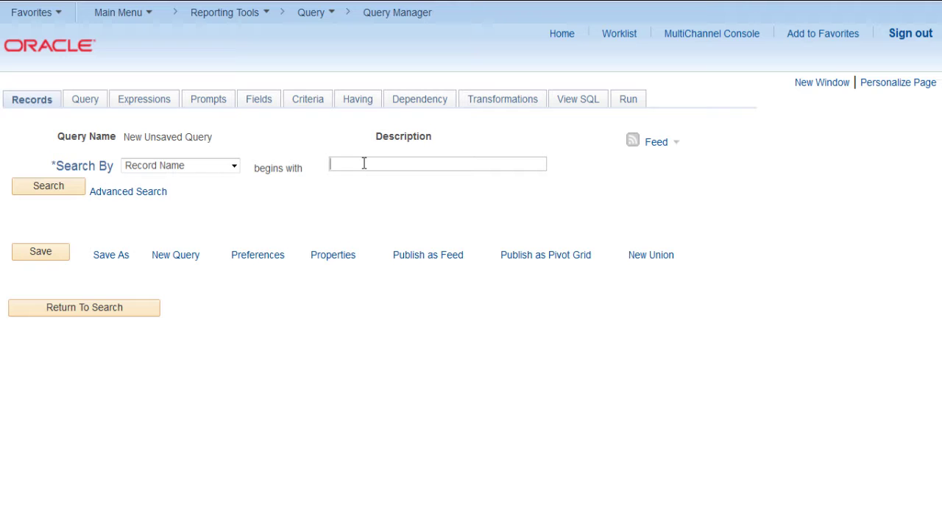
pyautogui.write('LEDGER')
pyautogui.press('Return')
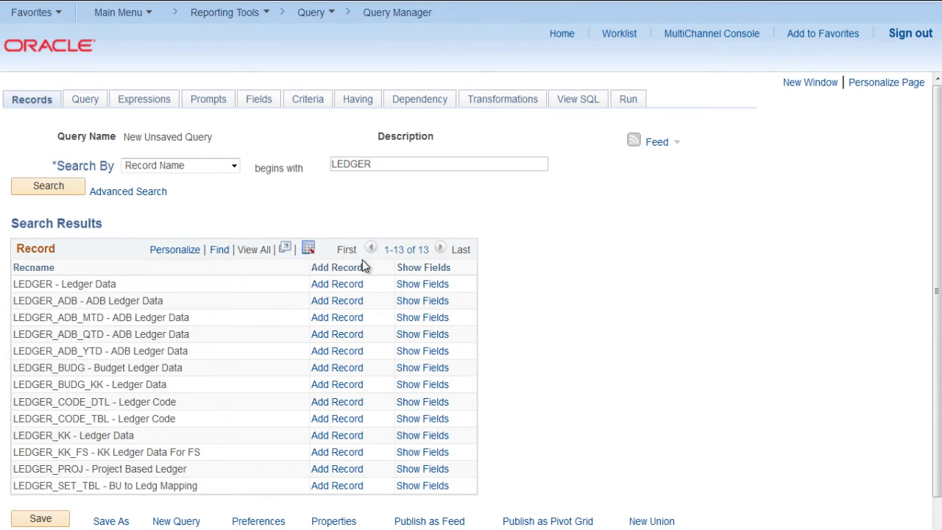
pyautogui.click(350, 286)
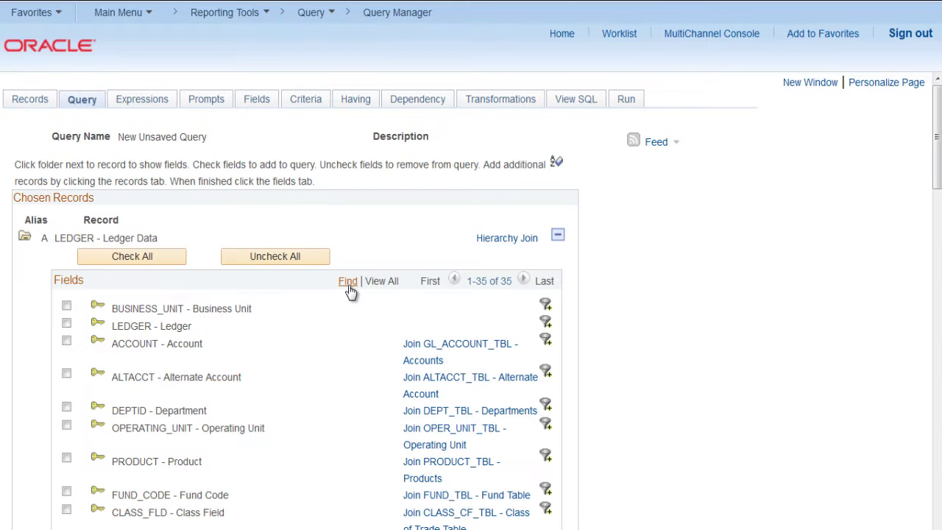
# Include BUSINESS_UNIT, ACCOUNT, FISCAL_YEAR and POSTED_TOTAL_AMT as query fields.
pyautogui.click(65, 307)
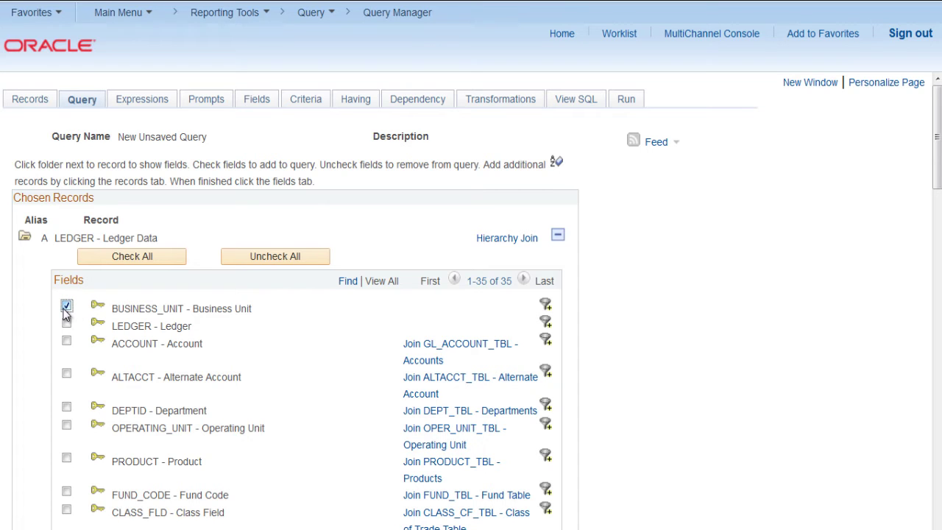
pyautogui.click(67, 344)
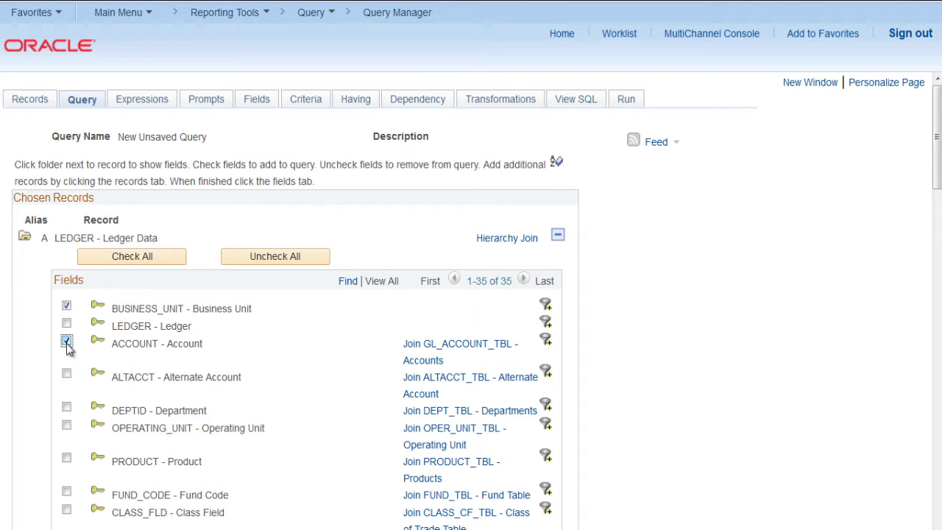
pyautogui.moveTo(937, 176); pyautogui.dragTo(939, 319)
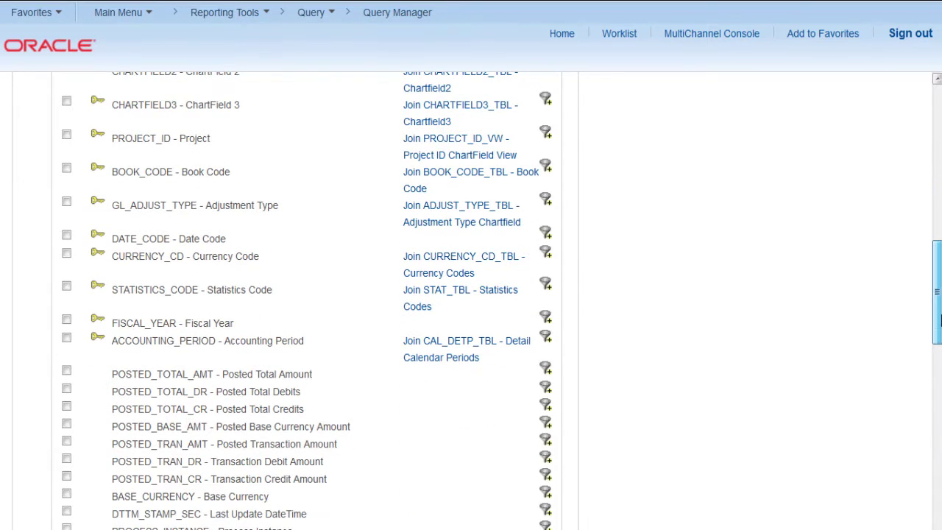
pyautogui.click(66, 319)
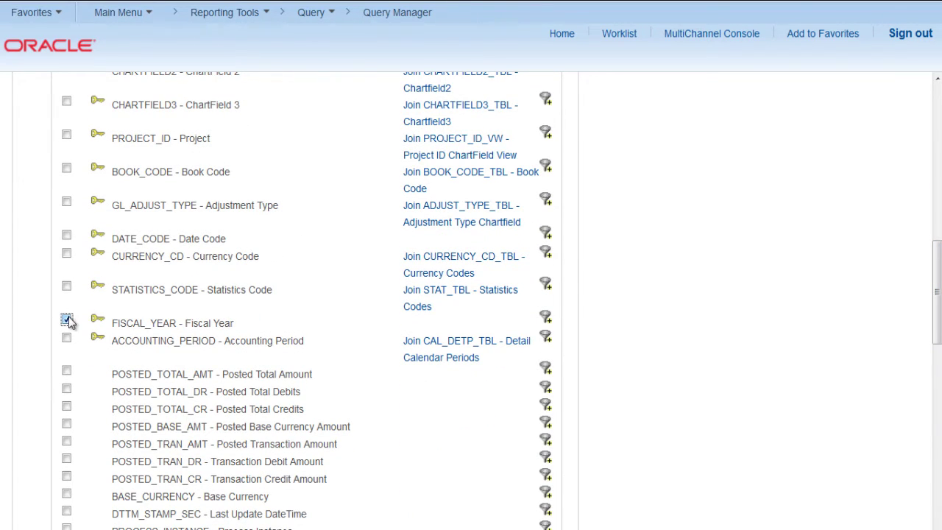
pyautogui.click(66, 371)
pyautogui.scroll(10, 937, 80)
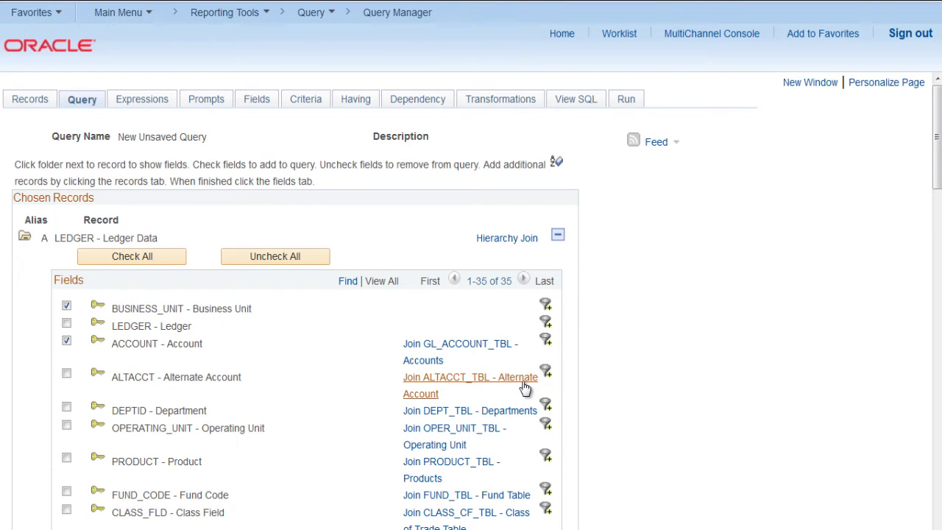
# Add criteria Business Unit equal to US001 and Fiscal Year equal to 2013.
pyautogui.click(545, 307)
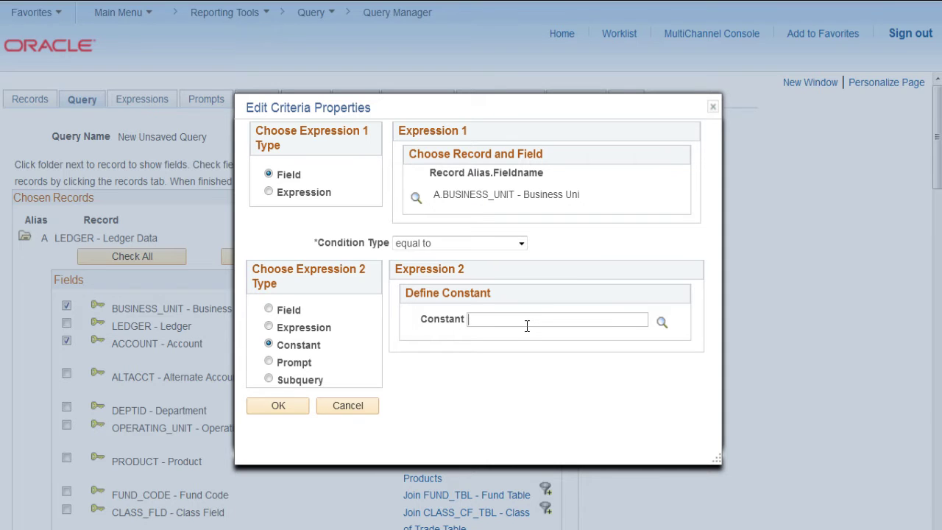
pyautogui.write('US001')
pyautogui.click(295, 406)
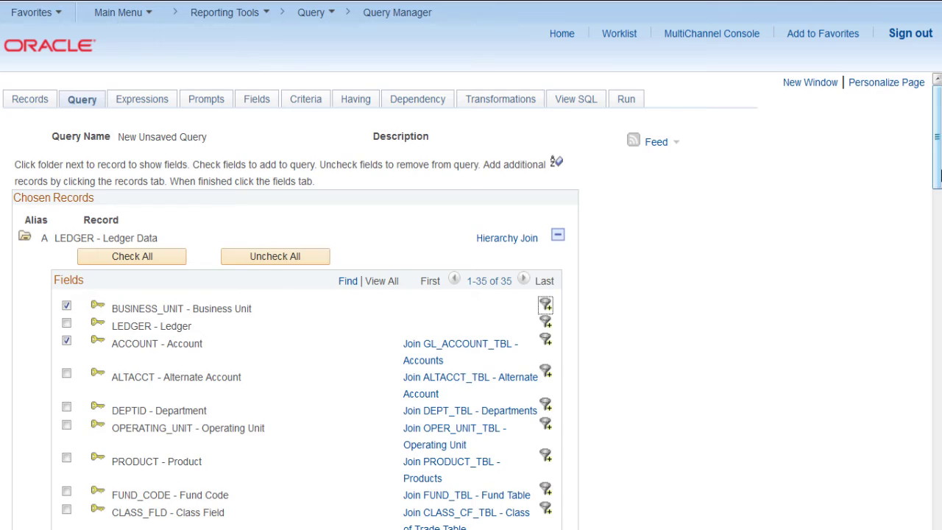
pyautogui.moveTo(936, 175); pyautogui.dragTo(933, 318)
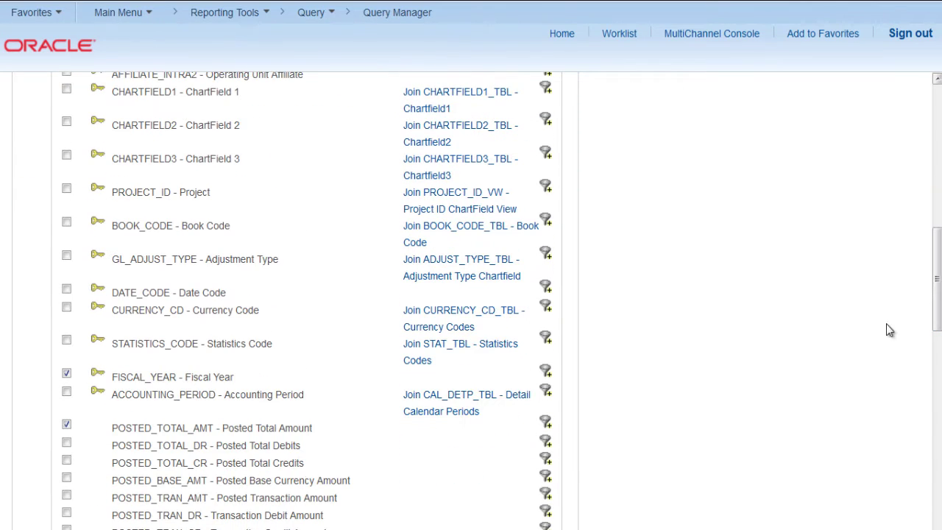
pyautogui.click(546, 374)
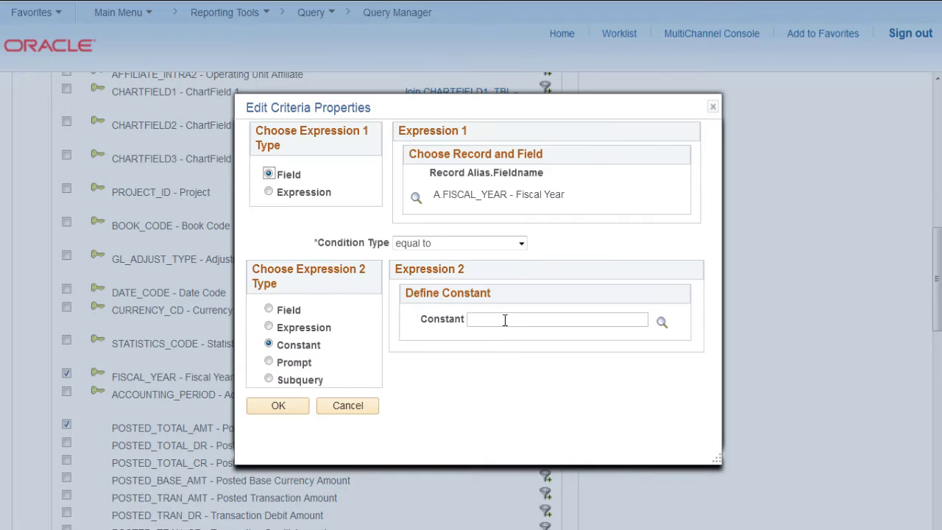
pyautogui.click(505, 320)
pyautogui.write('2013')
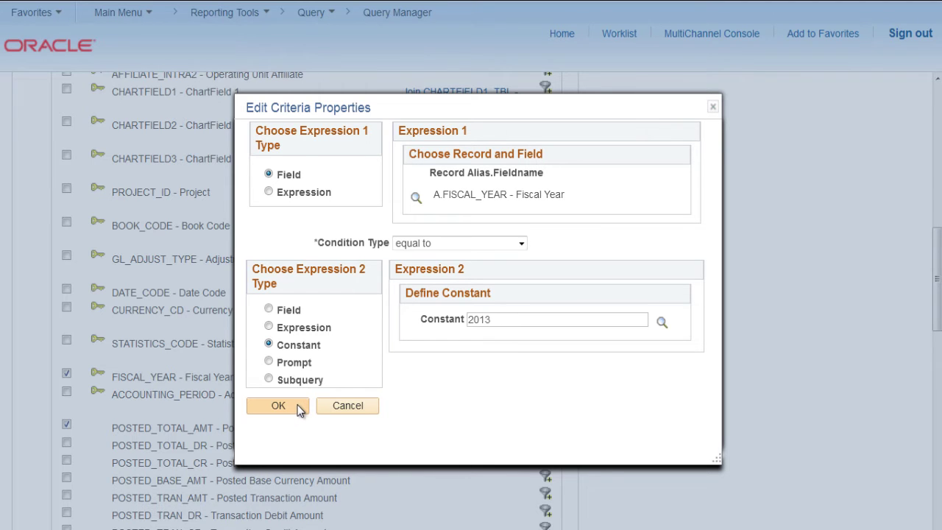
pyautogui.click(300, 410)
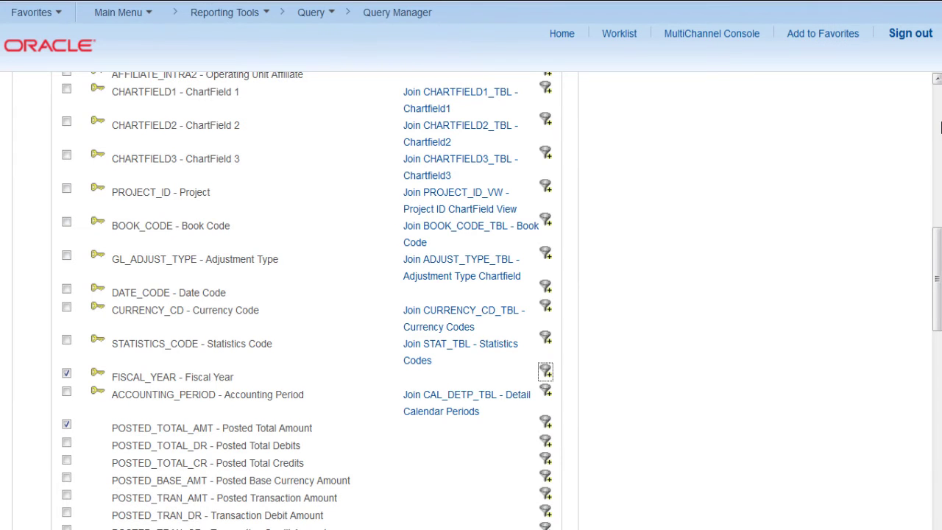
pyautogui.scroll(6, 934, 125)
pyautogui.scroll(2, 928, 103)
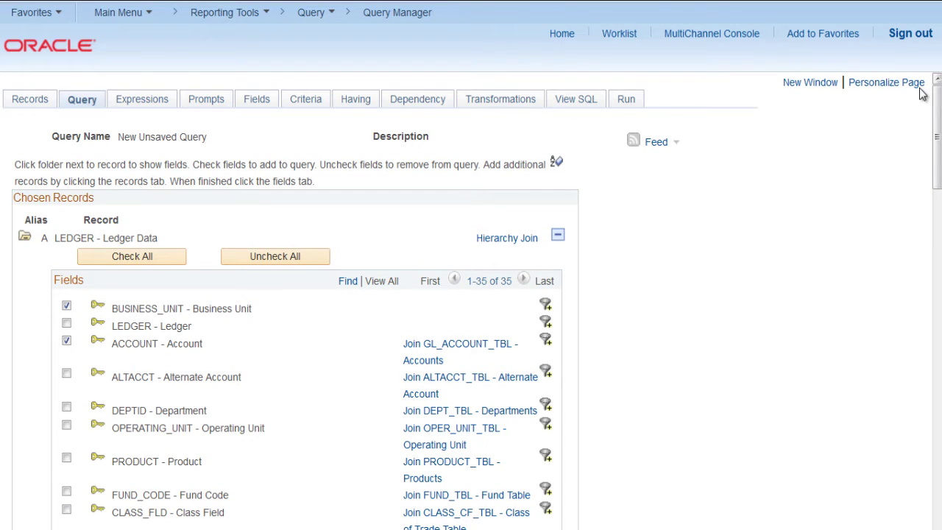
# Give POSTED_TOTAL_AMT the Sum aggregate and run the query, returning 15 account totals.
pyautogui.click(265, 102)
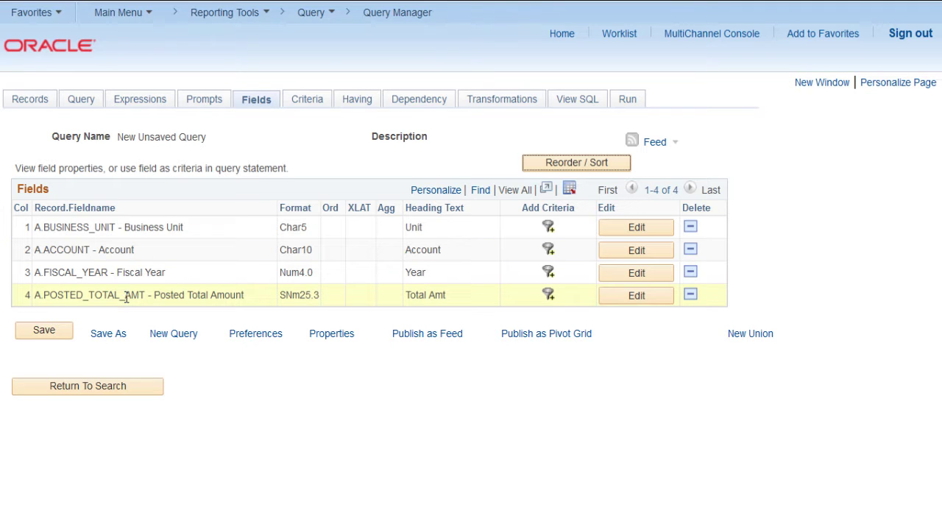
pyautogui.click(638, 297)
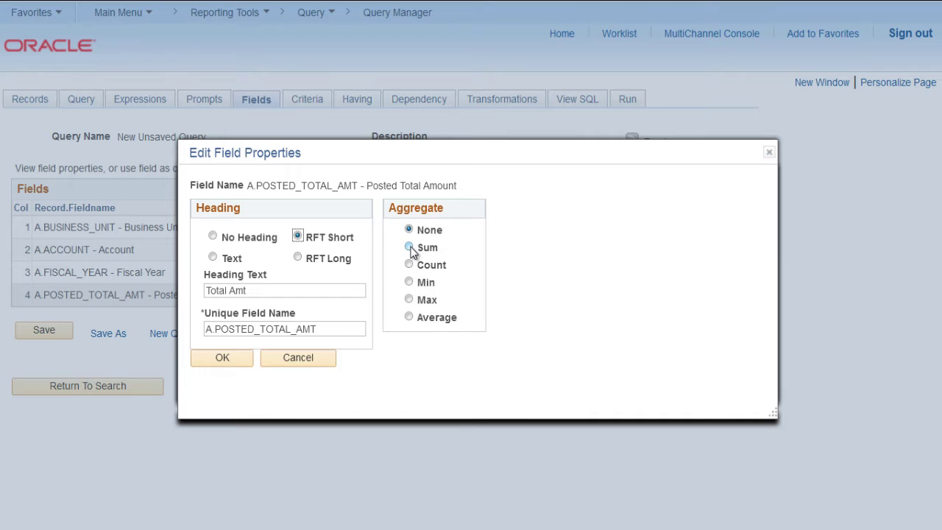
pyautogui.click(409, 247)
pyautogui.click(247, 362)
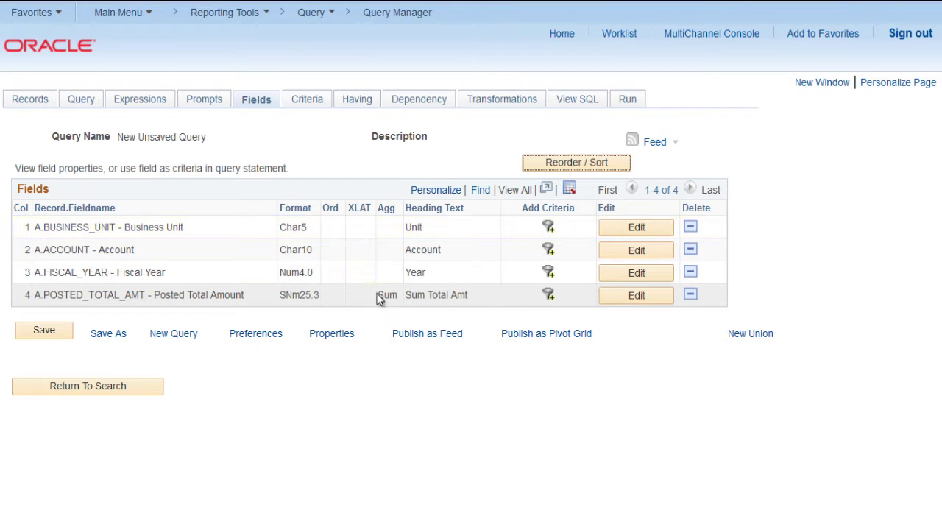
pyautogui.moveTo(378, 295); pyautogui.dragTo(400, 294)
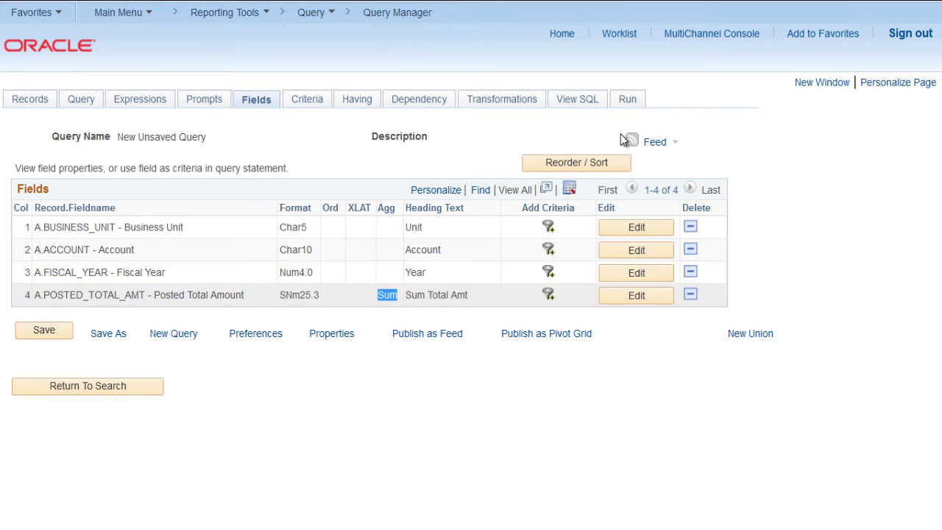
pyautogui.click(629, 100)
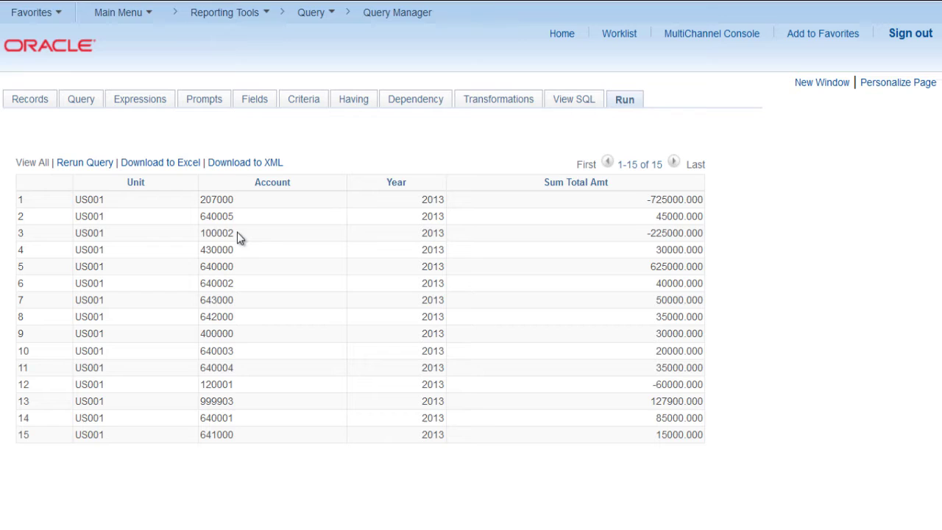
pyautogui.moveTo(237, 232); pyautogui.dragTo(199, 234)
pyautogui.moveTo(235, 384); pyautogui.dragTo(197, 385)
# Add an Account criterion using the In List condition compared against a subquery.
pyautogui.click(255, 103)
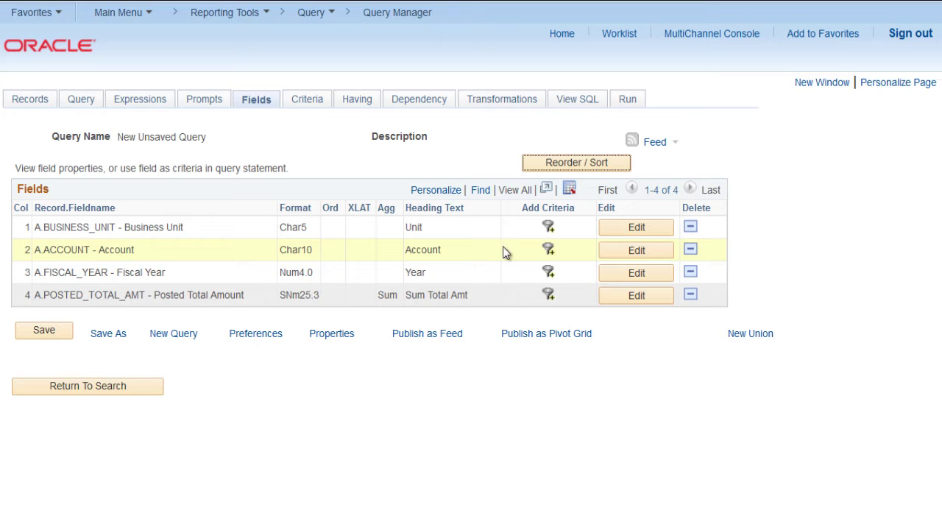
pyautogui.click(549, 251)
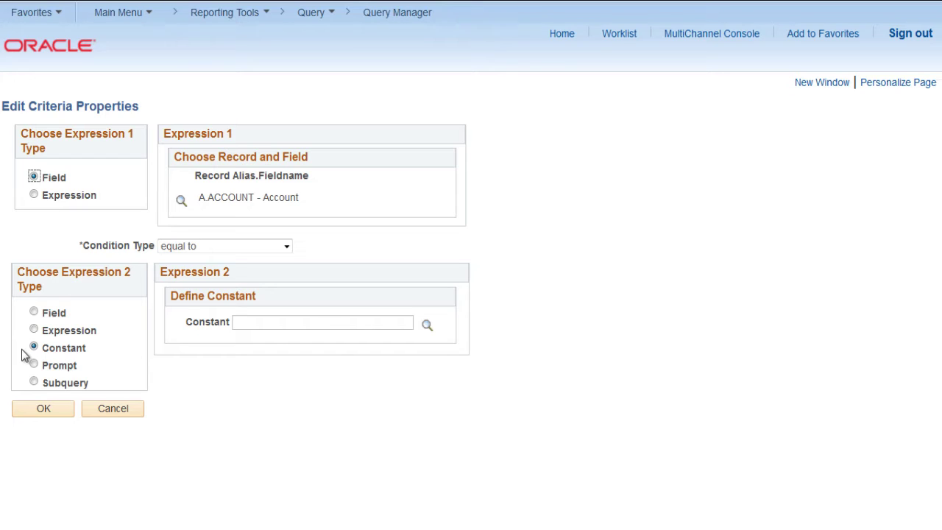
pyautogui.click(34, 382)
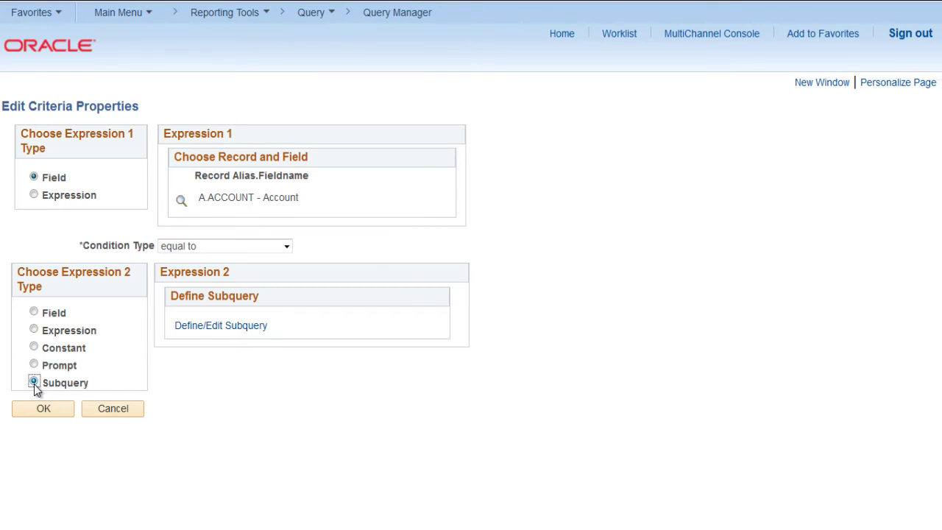
pyautogui.click(92, 250)
pyautogui.click(270, 249)
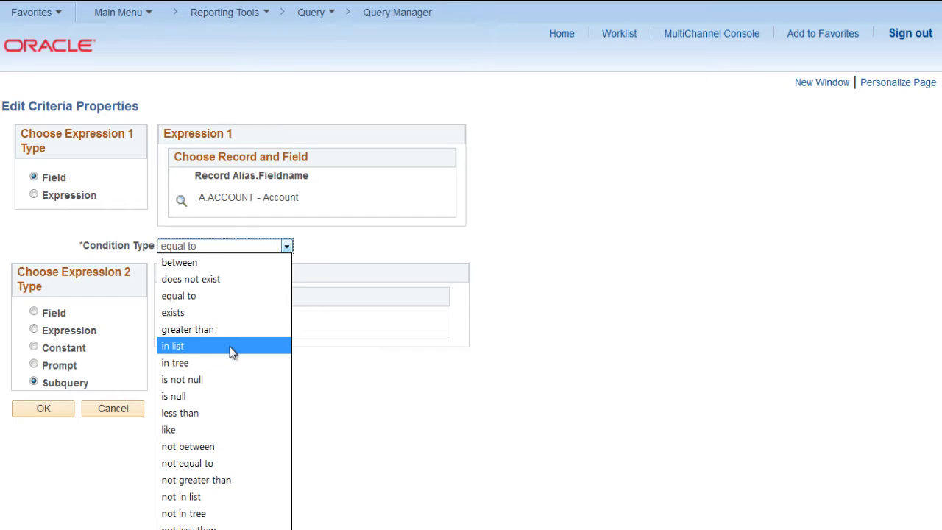
pyautogui.click(231, 346)
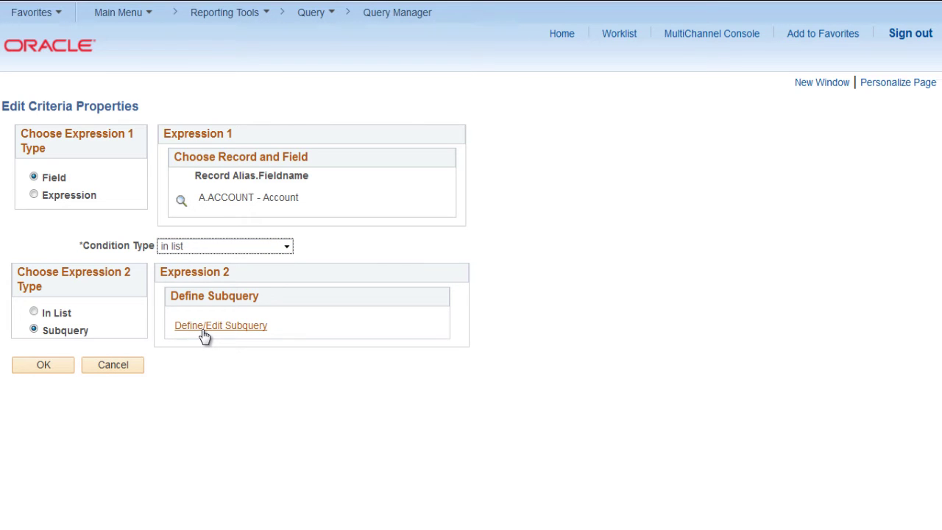
# Define the A.ACCOUNT subquery on record GL_ACCOUNT_TBL, accepting the effective-date notice.
pyautogui.click(203, 331)
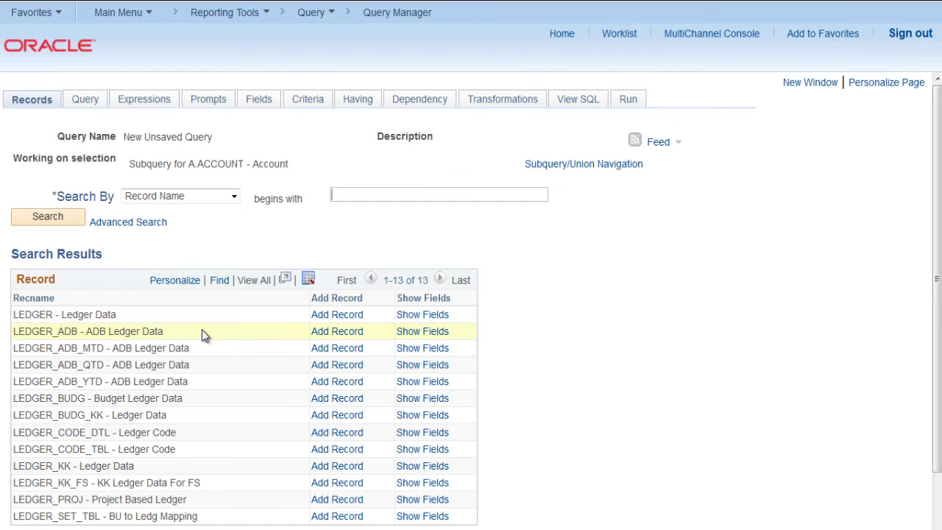
pyautogui.click(379, 193)
pyautogui.write('GL')
pyautogui.write('_ACCOU')
pyautogui.write('NT_TB')
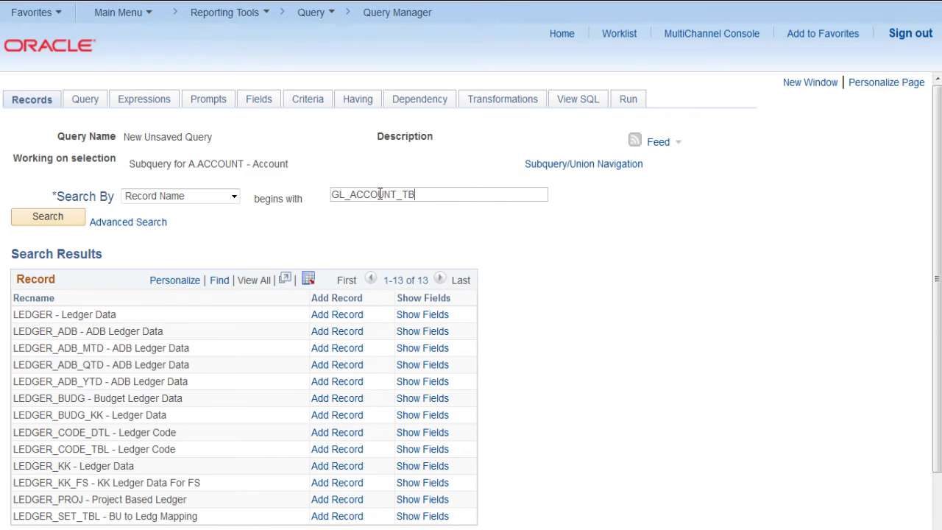
pyautogui.write('L')
pyautogui.press('Return')
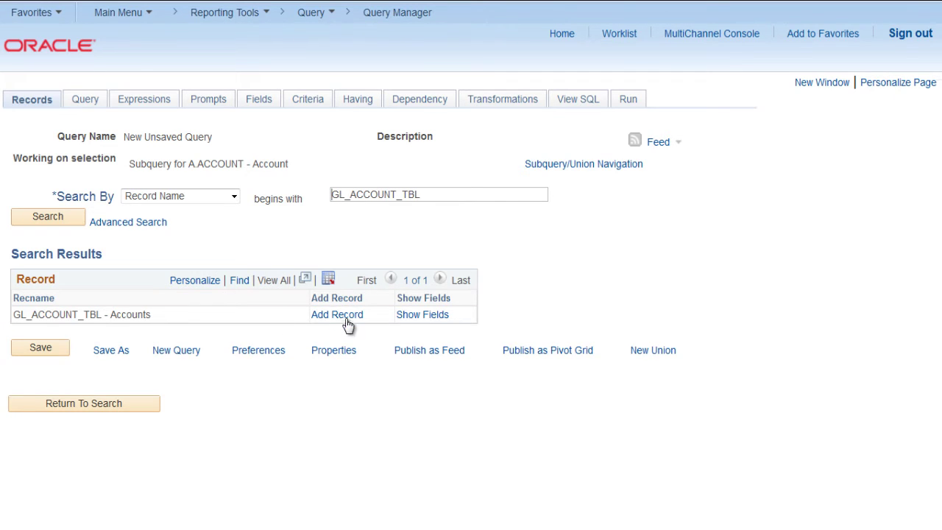
pyautogui.click(346, 316)
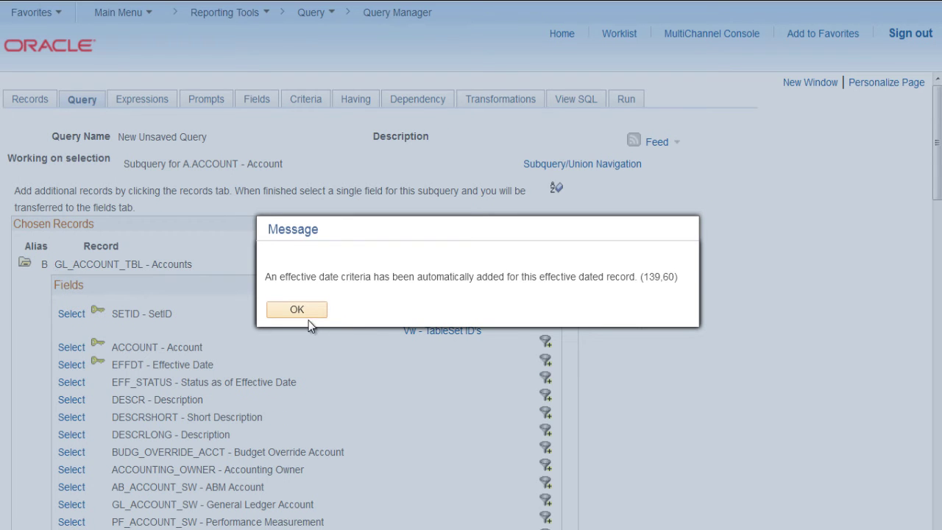
pyautogui.click(303, 314)
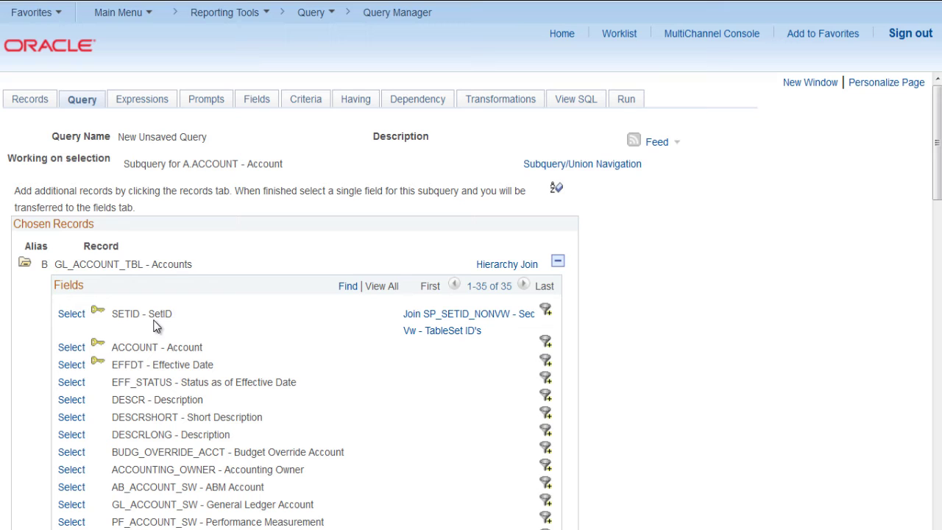
# Select ACCOUNT as the subquery's returned field, then return to GL_ACCOUNT_TBL's field list.
pyautogui.click(77, 349)
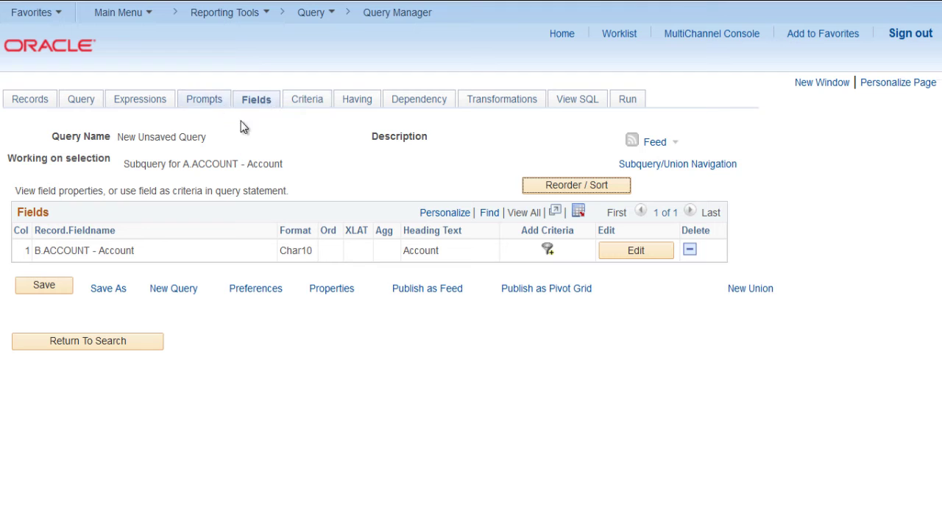
pyautogui.click(257, 103)
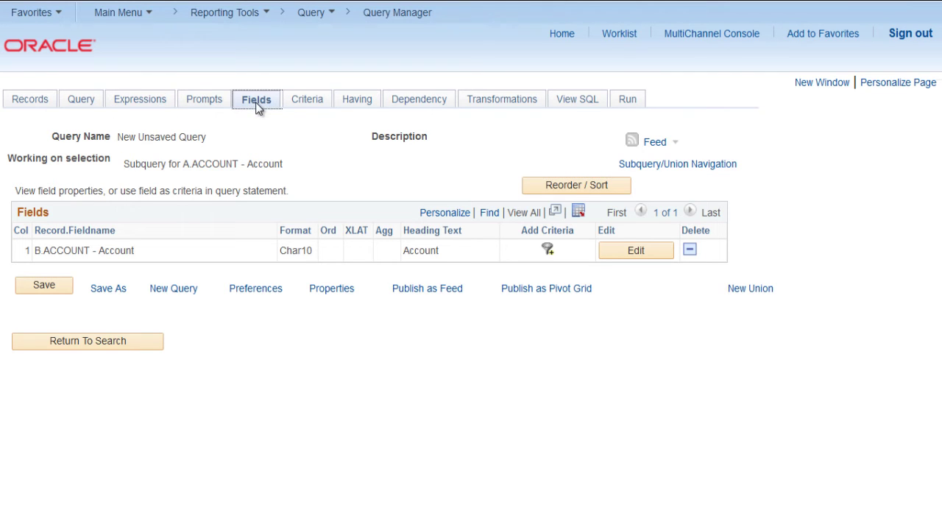
pyautogui.click(93, 101)
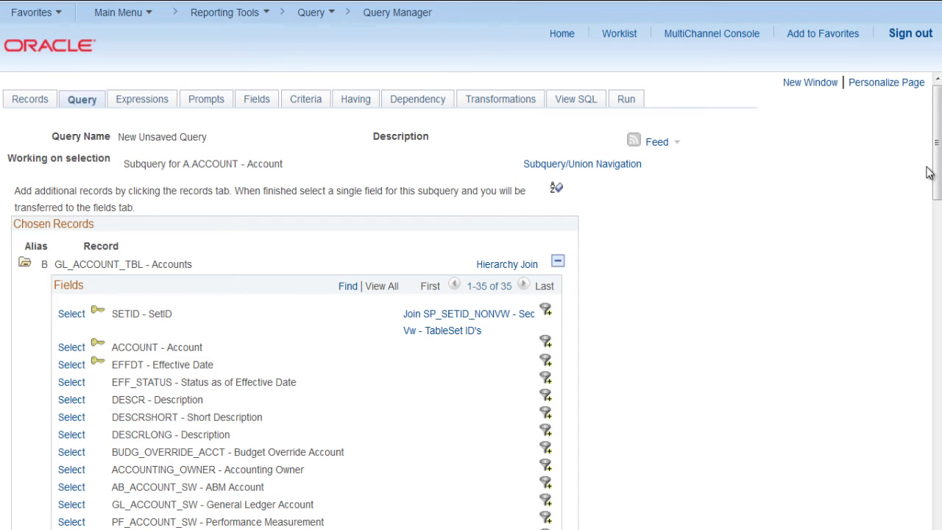
pyautogui.moveTo(937, 171); pyautogui.dragTo(940, 215)
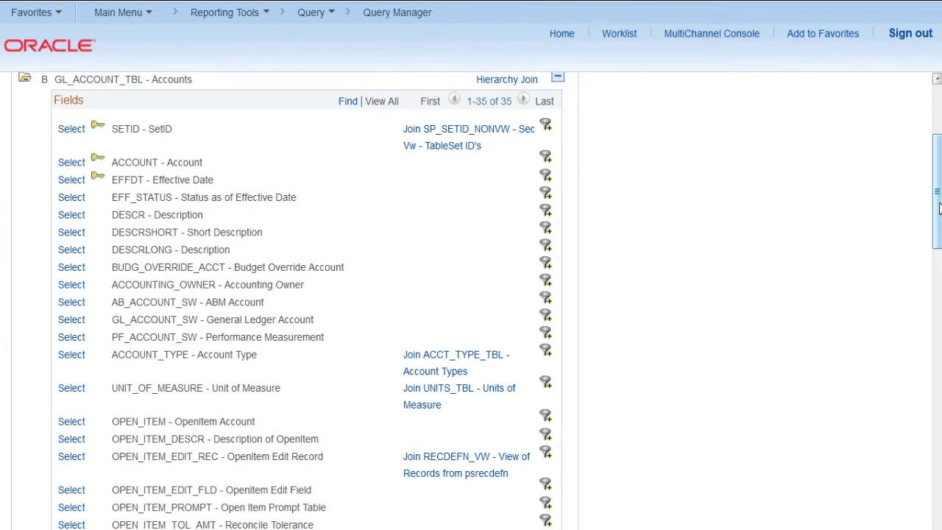
# Add subquery criterion ACCOUNT_TYPE equal to A (Asset), looked up under SetID SHARE.
pyautogui.click(546, 356)
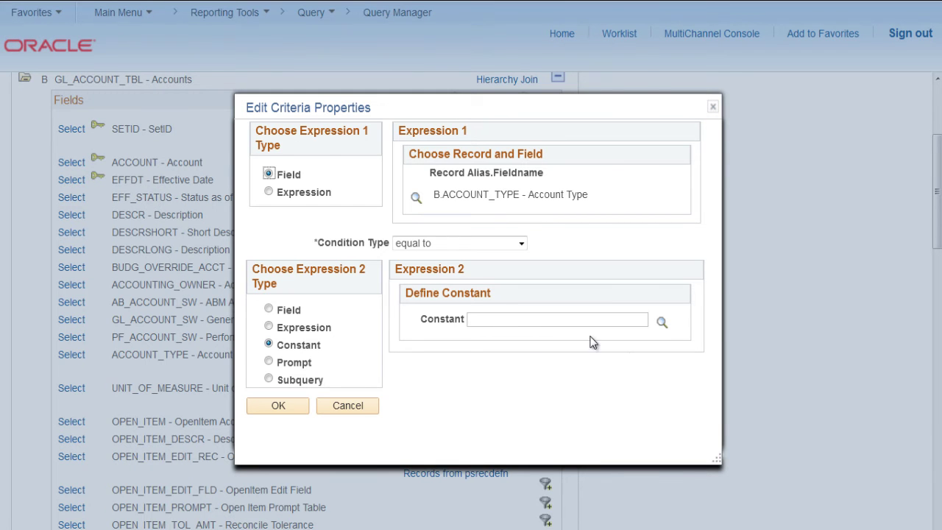
pyautogui.click(661, 322)
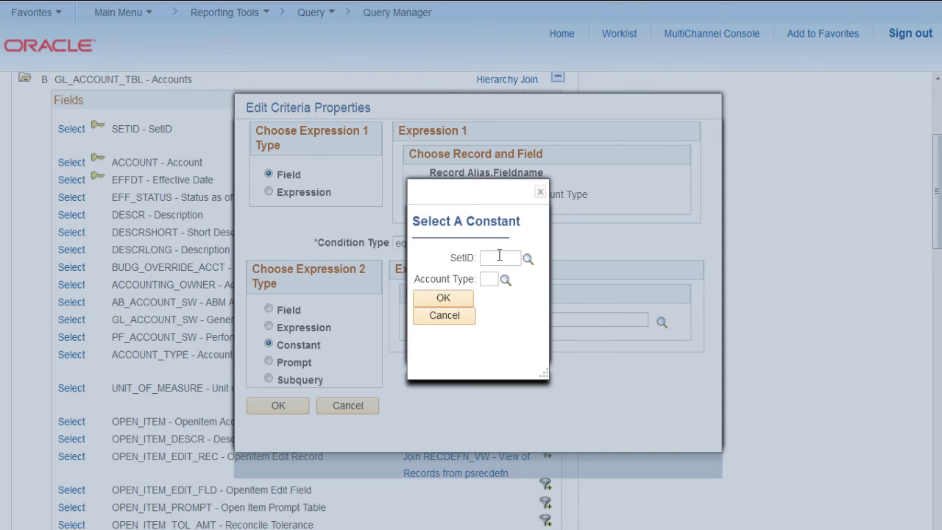
pyautogui.write('SHARE')
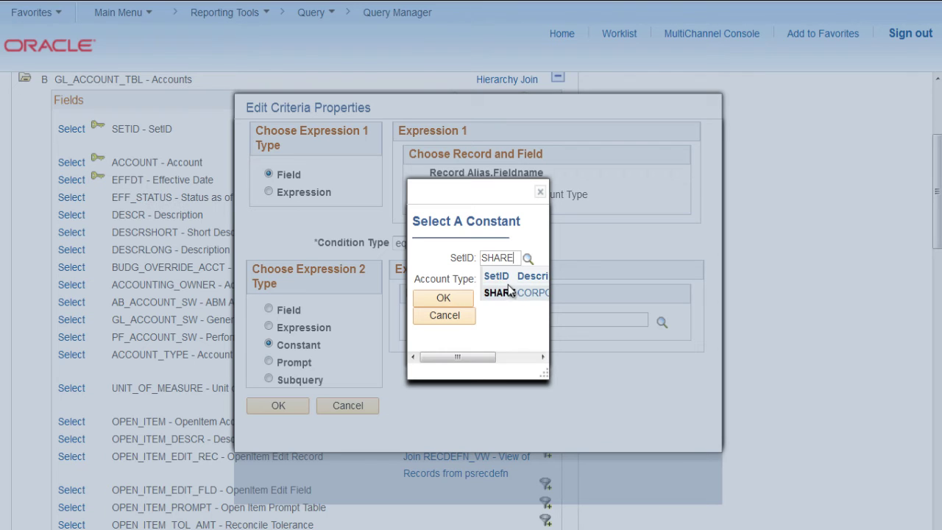
pyautogui.click(495, 291)
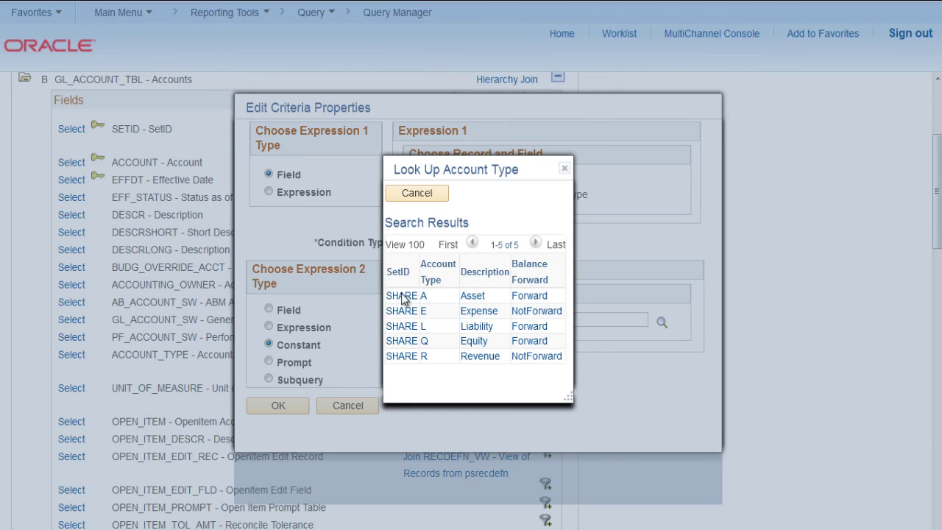
pyautogui.click(402, 297)
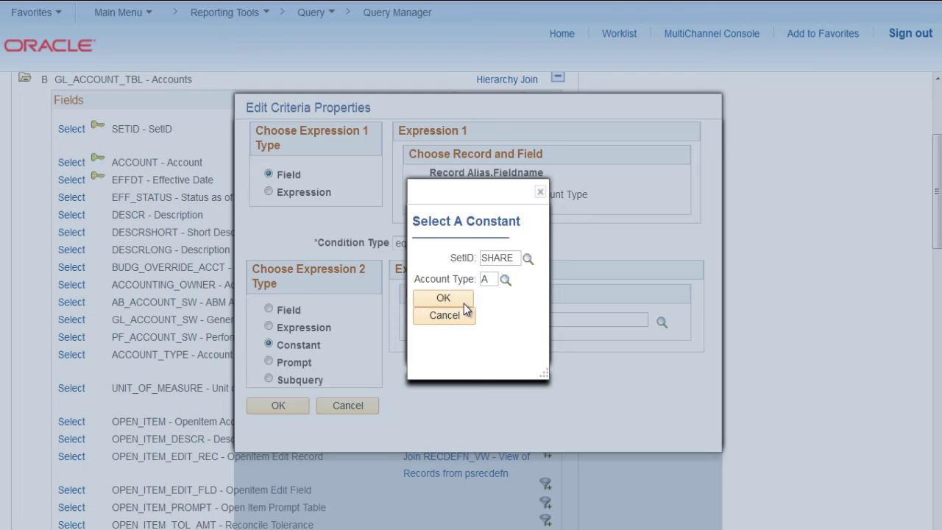
pyautogui.click(463, 301)
pyautogui.click(300, 406)
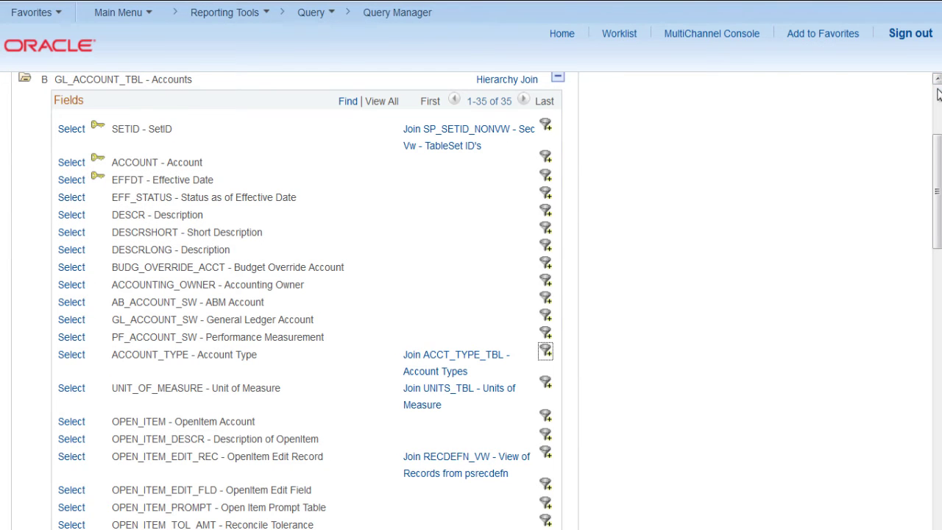
pyautogui.click(938, 92)
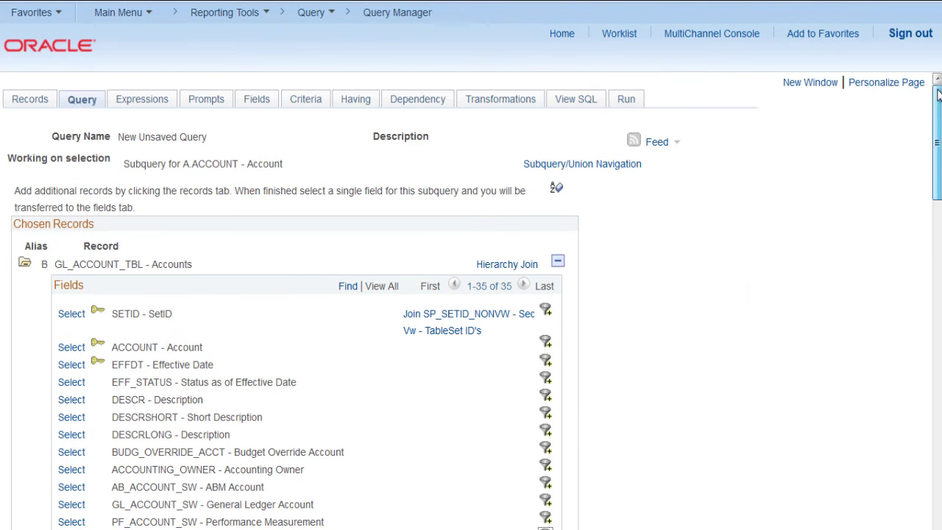
# Delete the B.EFFDT <= Current Date criterion from the subquery.
pyautogui.click(315, 105)
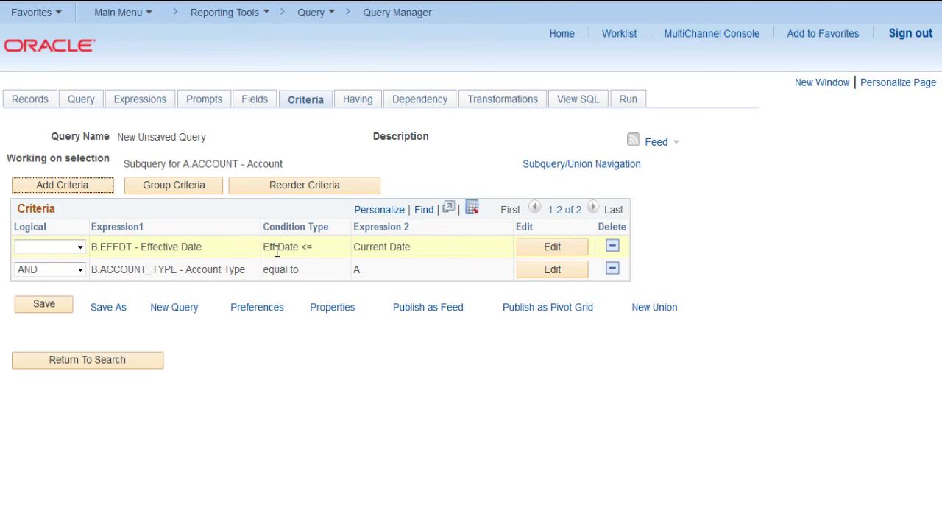
pyautogui.click(613, 247)
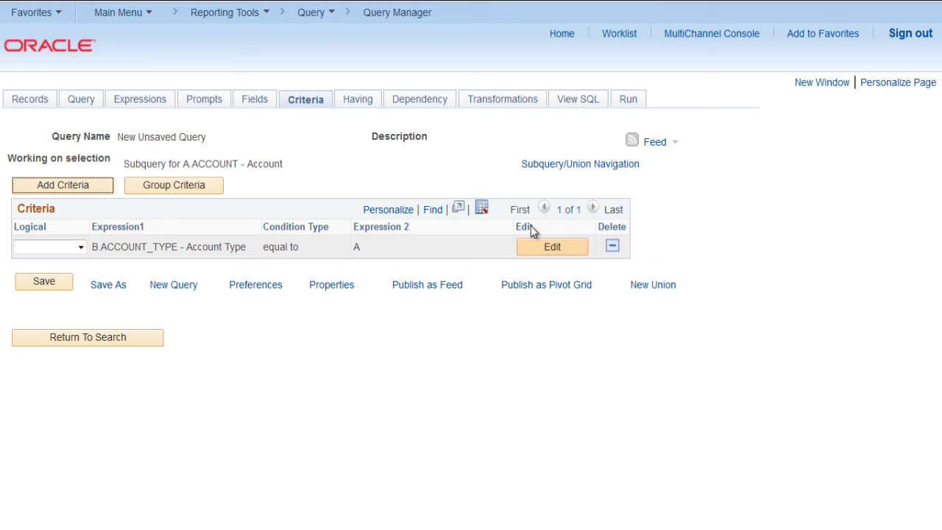
# Return to the query's top level and run it, getting accounts 100002 and 120001.
pyautogui.click(571, 168)
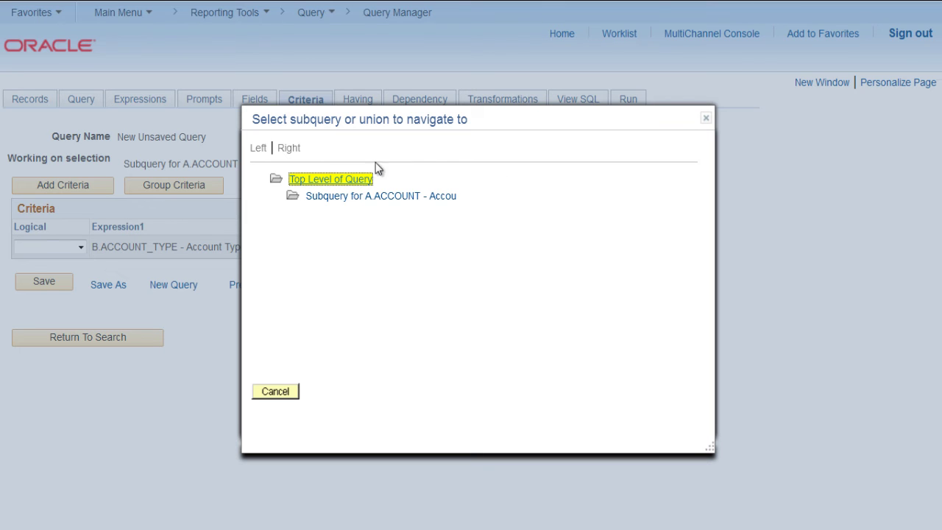
pyautogui.click(350, 180)
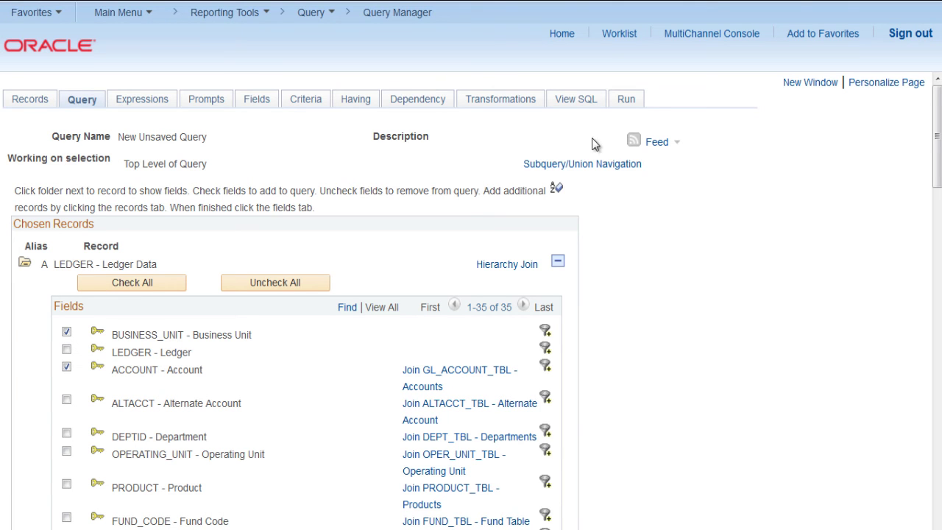
pyautogui.click(628, 99)
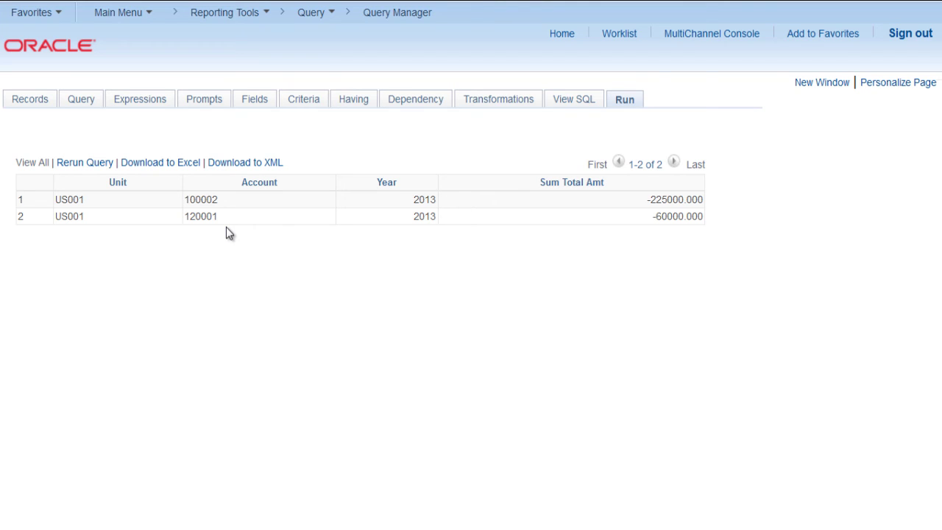
# Display the generated SQL and highlight its SELECT, filter conditions and IN subquery.
pyautogui.click(573, 101)
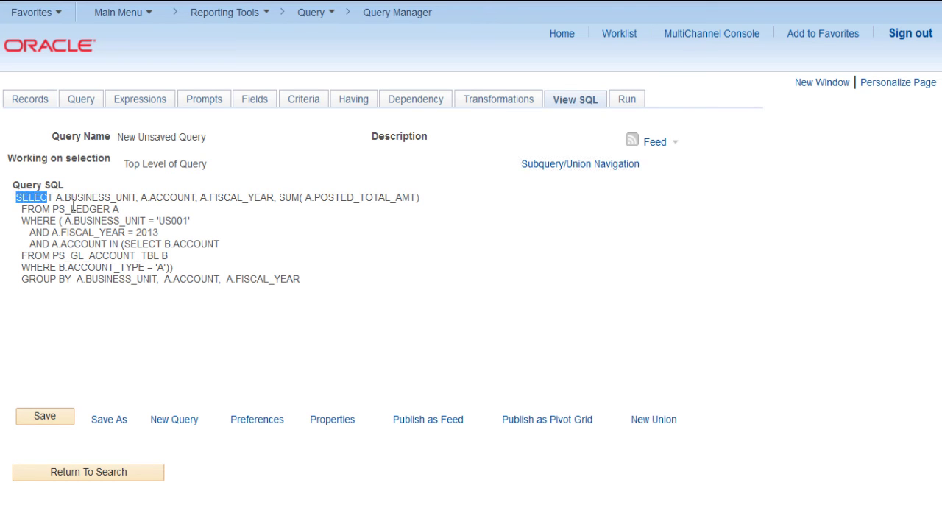
pyautogui.moveTo(17, 197); pyautogui.dragTo(230, 198)
pyautogui.moveTo(308, 209)
pyautogui.mouseDown()
pyautogui.moveTo(349, 200)
pyautogui.moveTo(401, 211)
pyautogui.mouseUp()
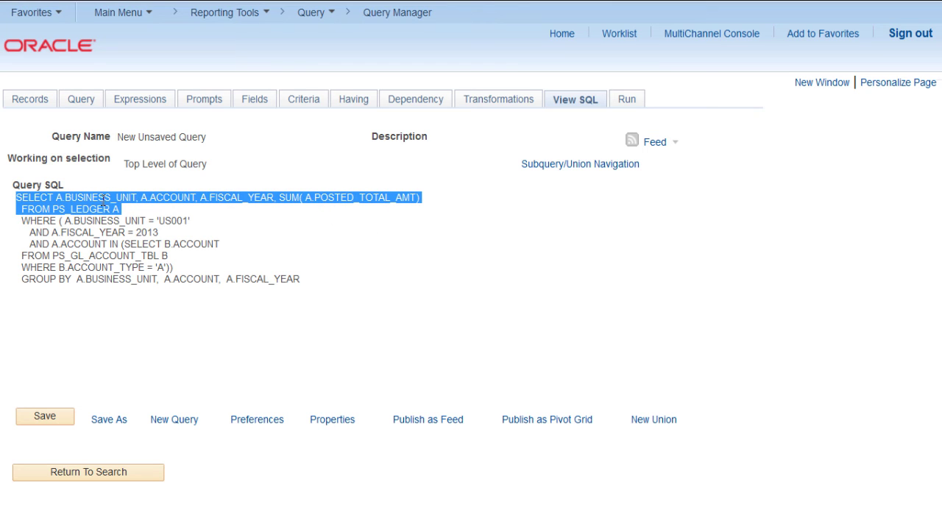
pyautogui.moveTo(64, 220); pyautogui.dragTo(165, 239)
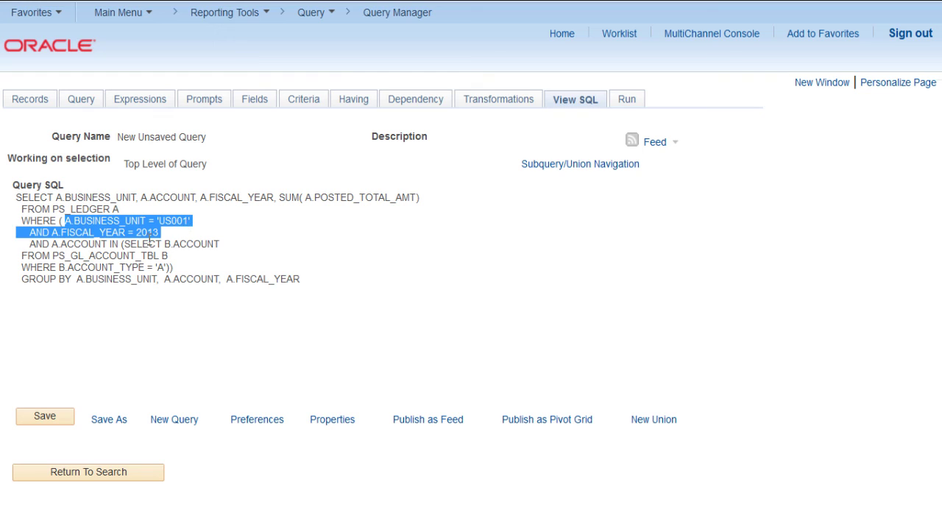
pyautogui.click(53, 243)
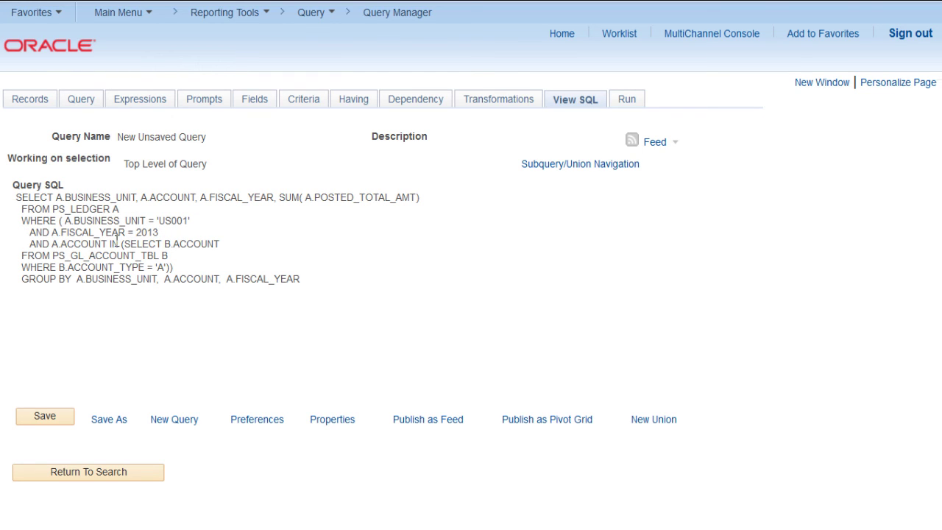
pyautogui.moveTo(107, 243); pyautogui.dragTo(168, 267)
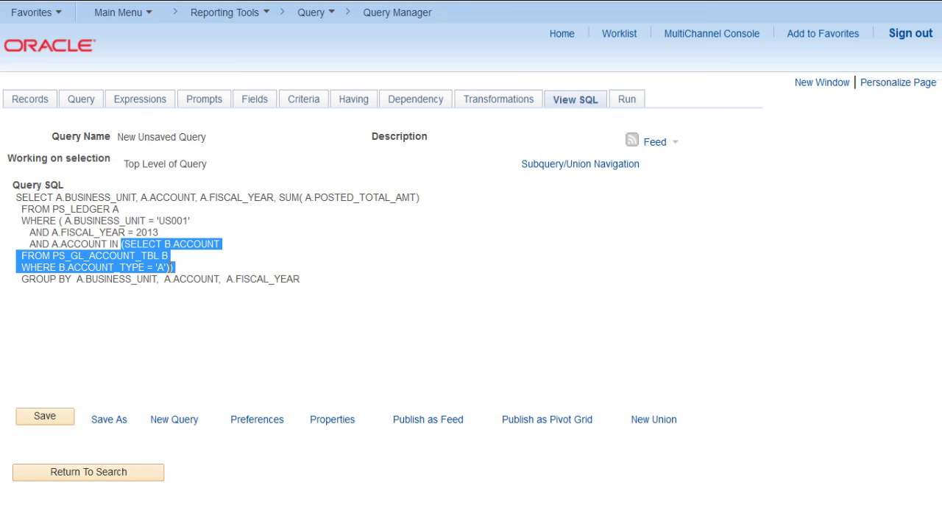
pyautogui.click(170, 267)
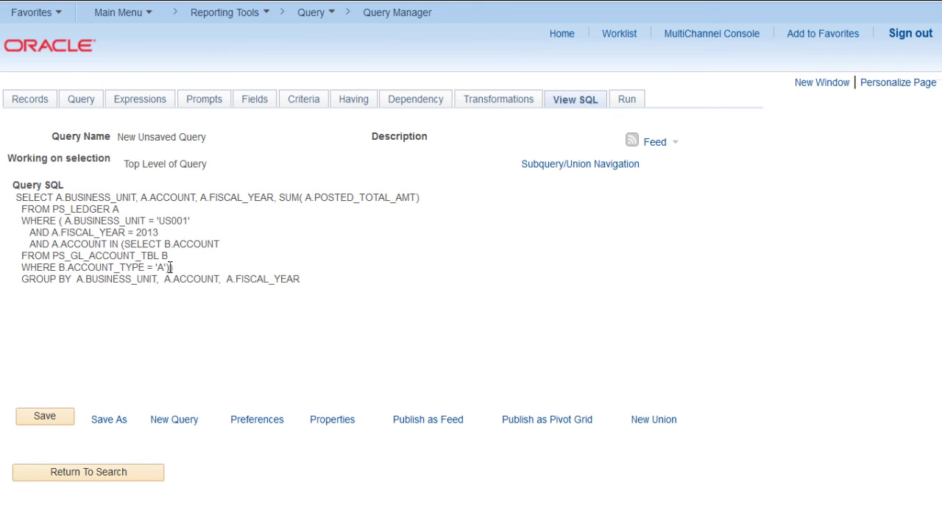